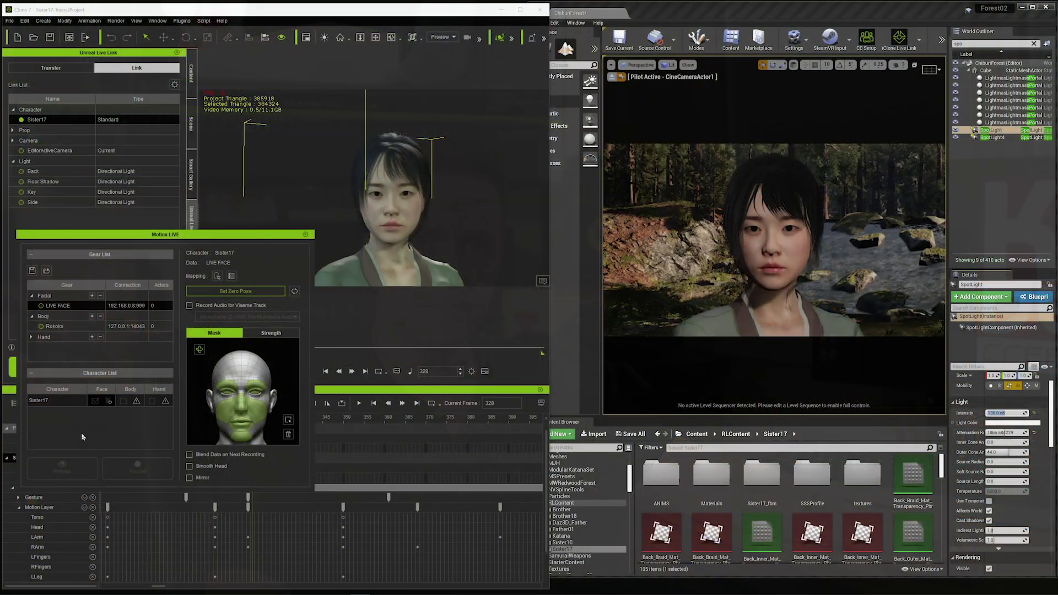
Connect the LIVE FACE facial capture device in Motion LIVE.
left_click(41, 305)
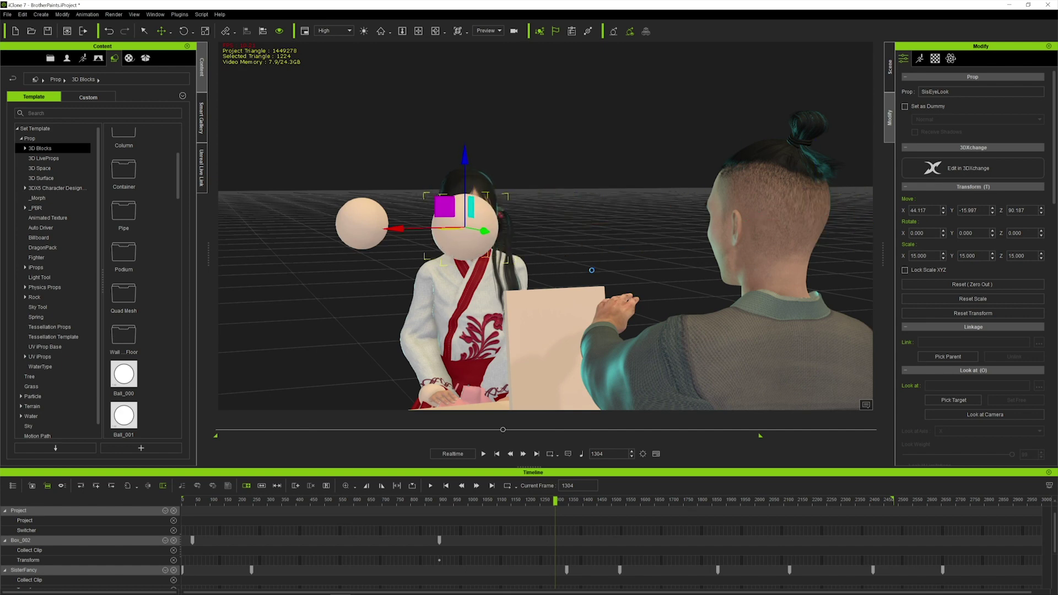
right_click_drag(510, 276, 679, 287)
scroll(594, 410, "up", 2)
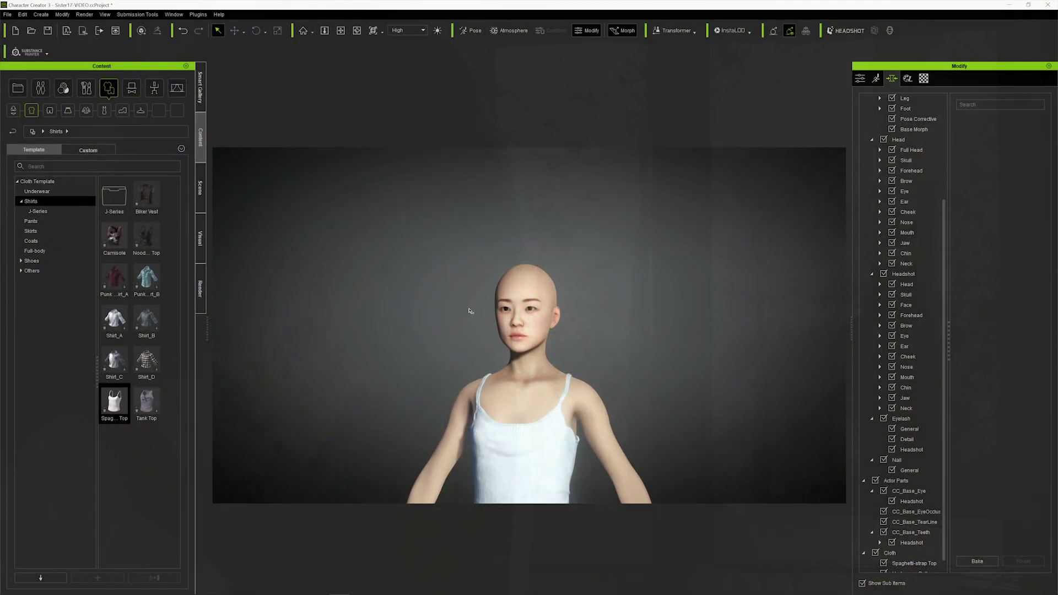
Lower Cheek Hollow on the sister's cheek area to slim her face.
scroll(540, 362, "up", 5)
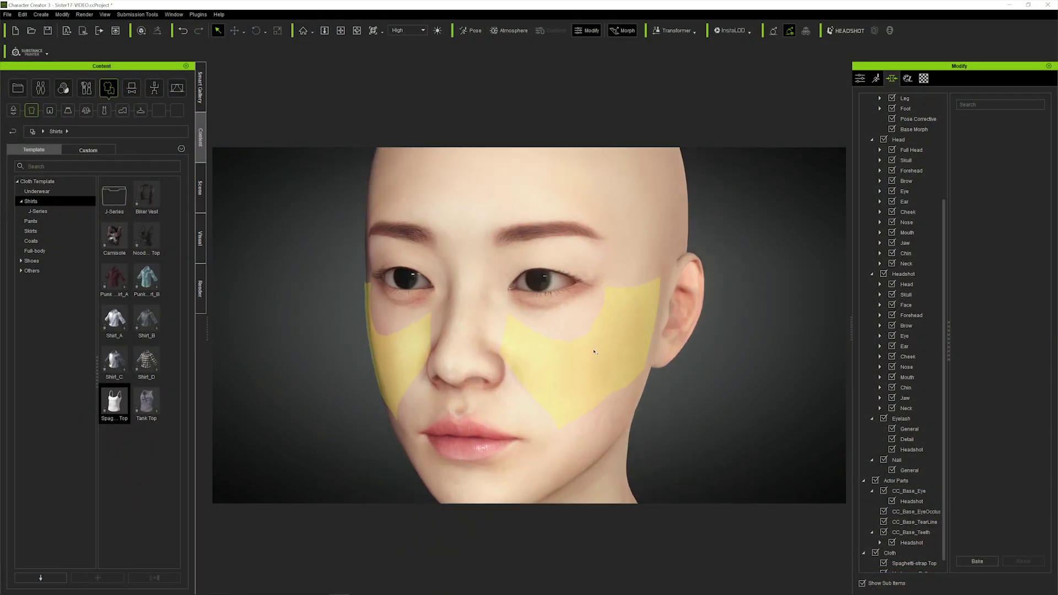
left_click(602, 360)
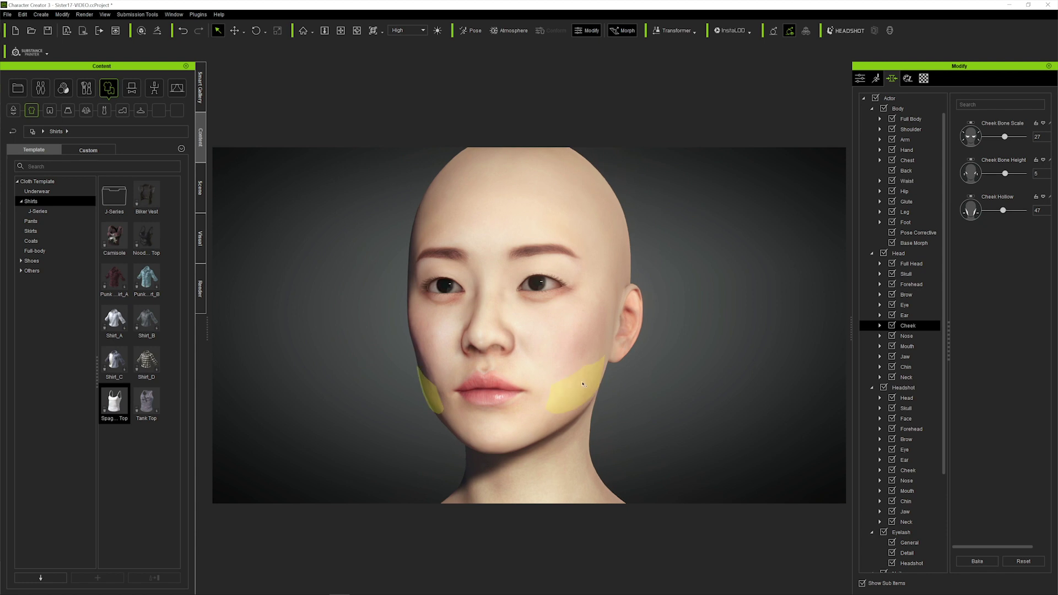
left_click_drag(597, 381, 550, 349)
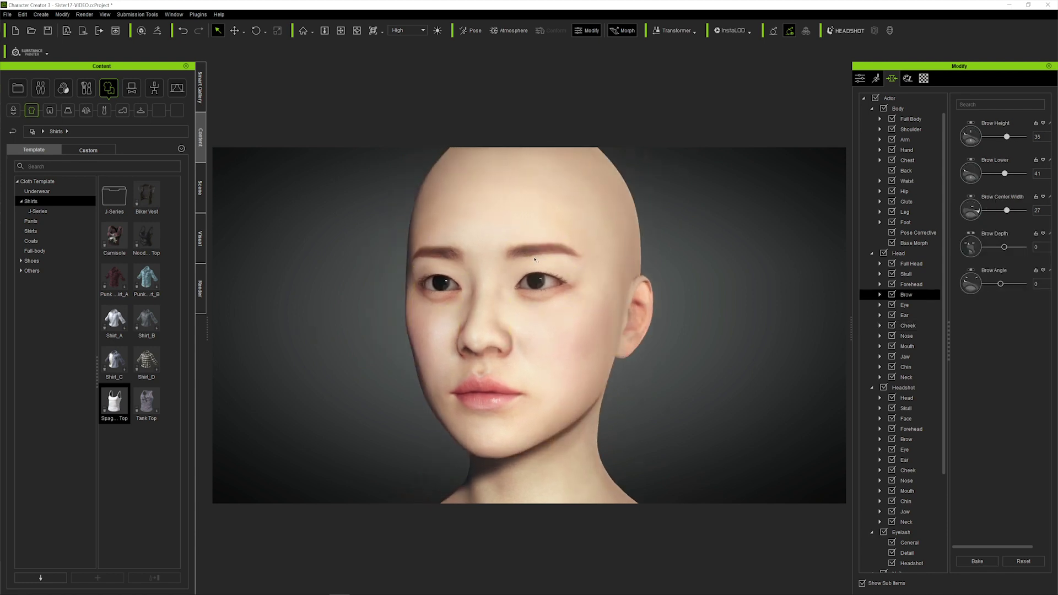
left_click(496, 427)
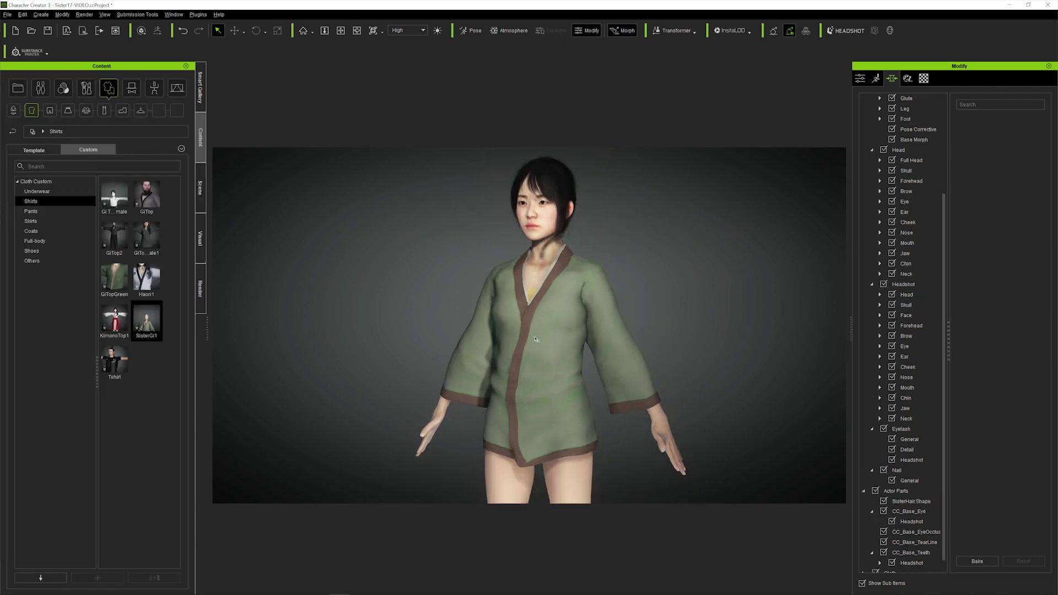
Dress the sister in SisterPants1, RopeBelt and Sandals from the custom clothing.
left_click(31, 211)
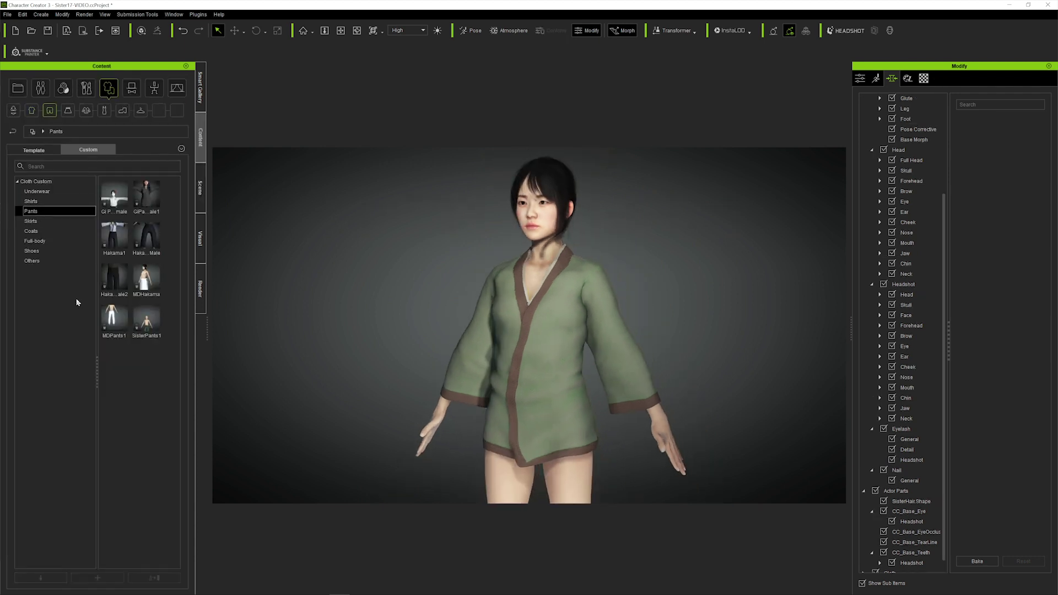
double_click(147, 320)
scroll(527, 267, "down", 3)
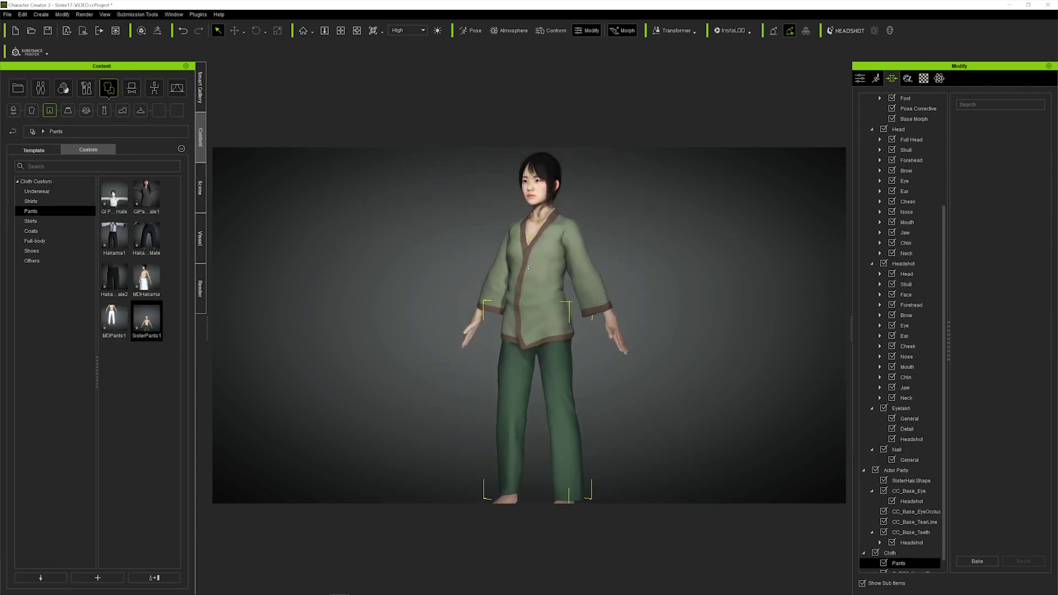
left_click(32, 261)
double_click(109, 187)
scroll(509, 367, "up", 4)
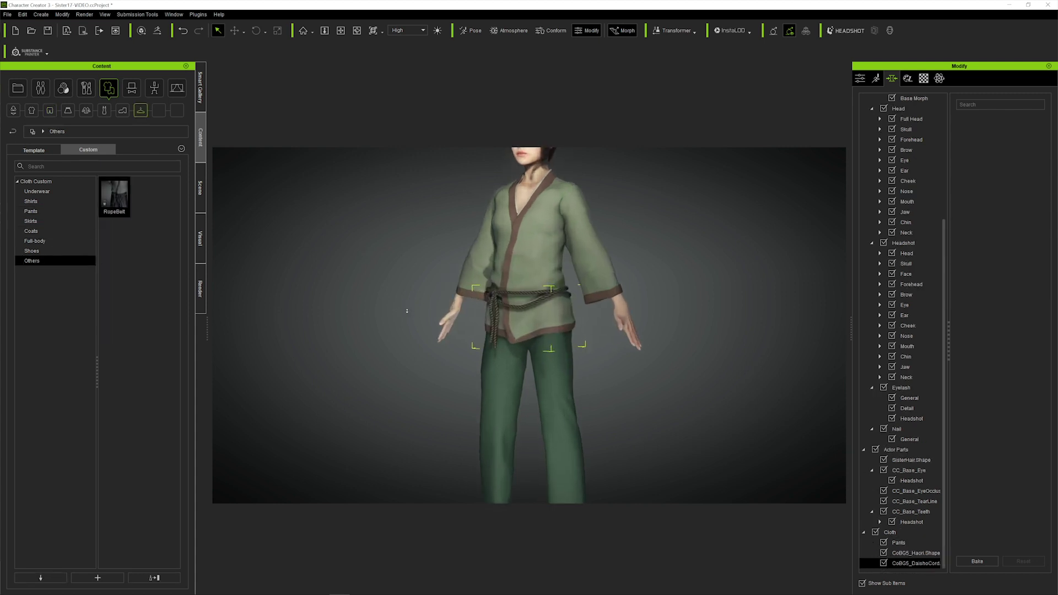
double_click(147, 194)
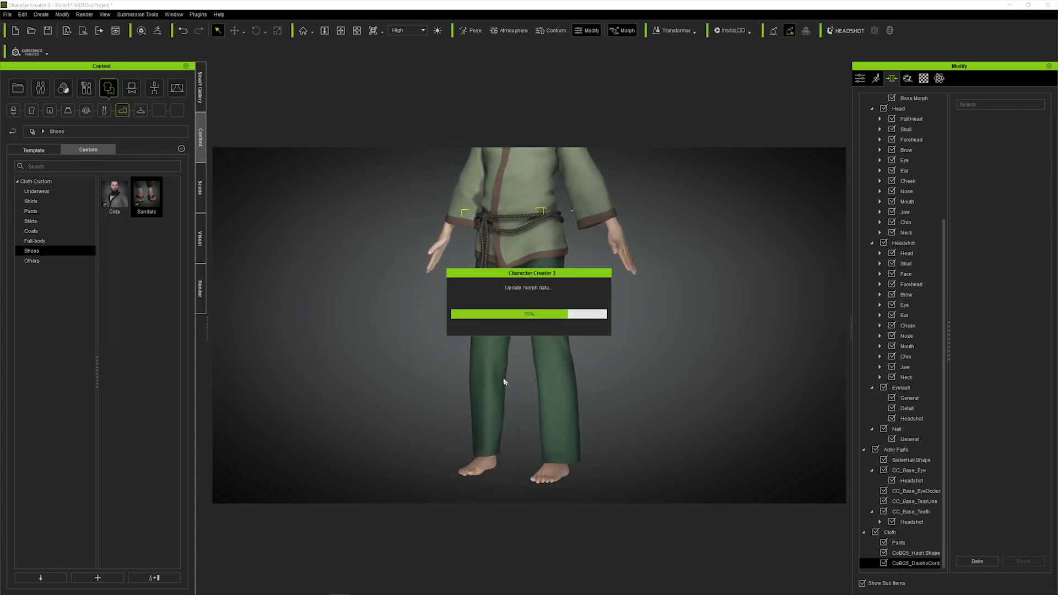
right_click_drag(634, 297, 758, 296)
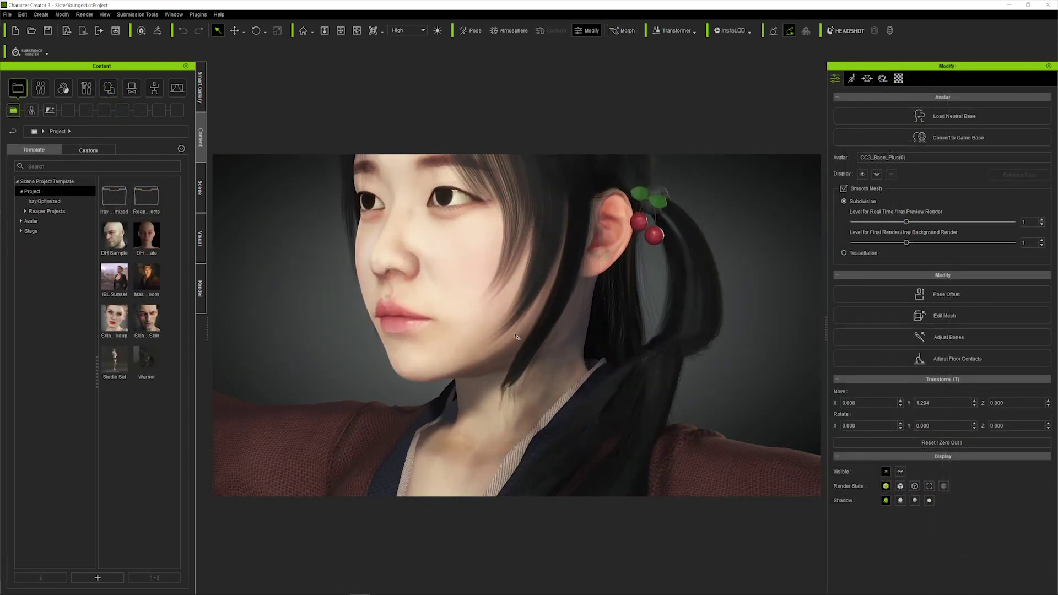
Orbit around the characters' heads, ending on a three-quarter view of the hatted man.
right_click_drag(525, 377, 765, 368)
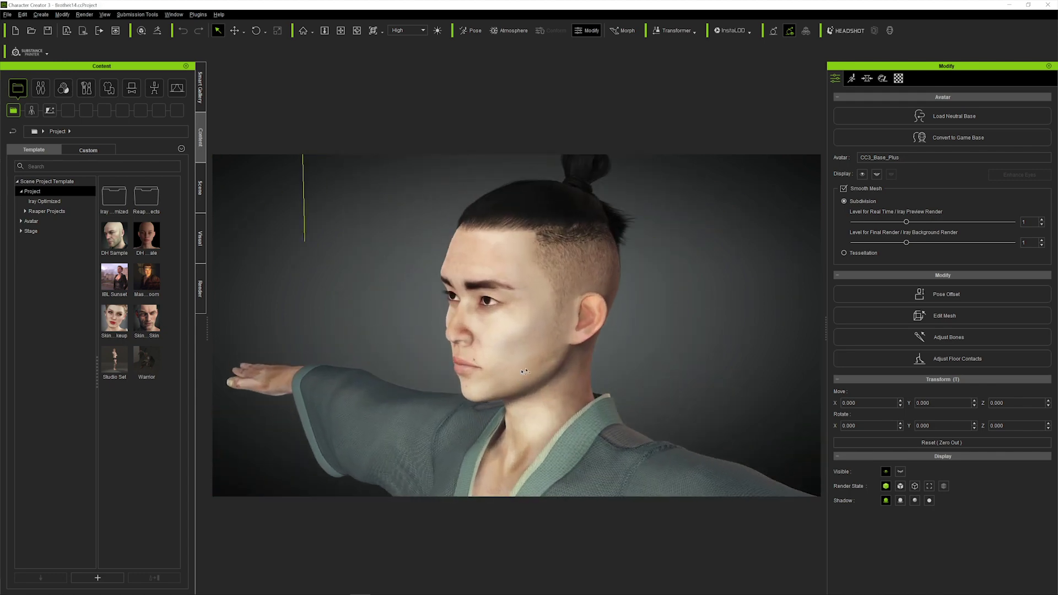
right_click_drag(525, 371, 814, 329)
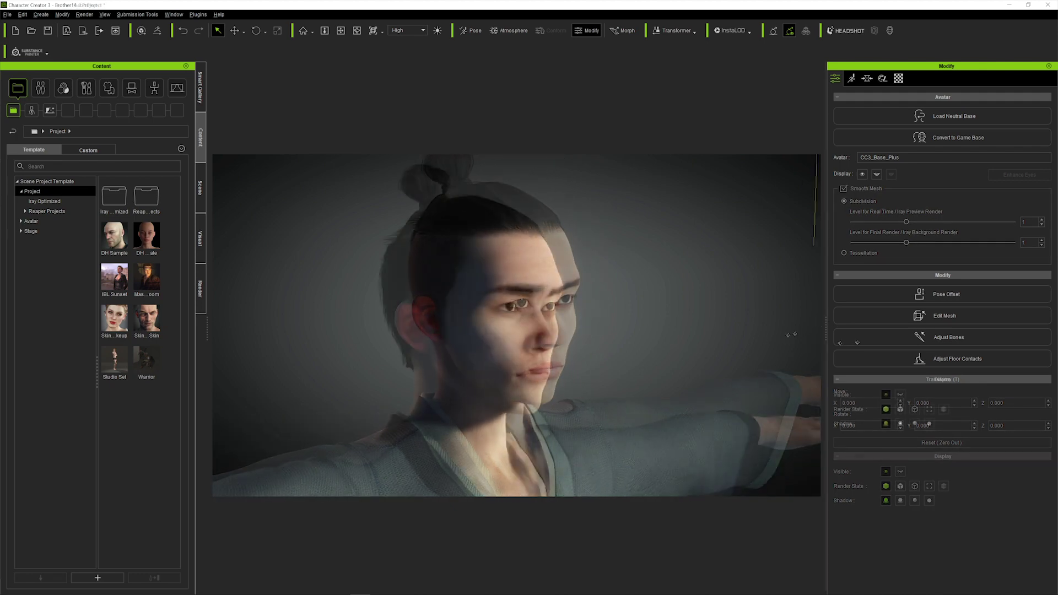
right_click_drag(791, 338, 621, 368)
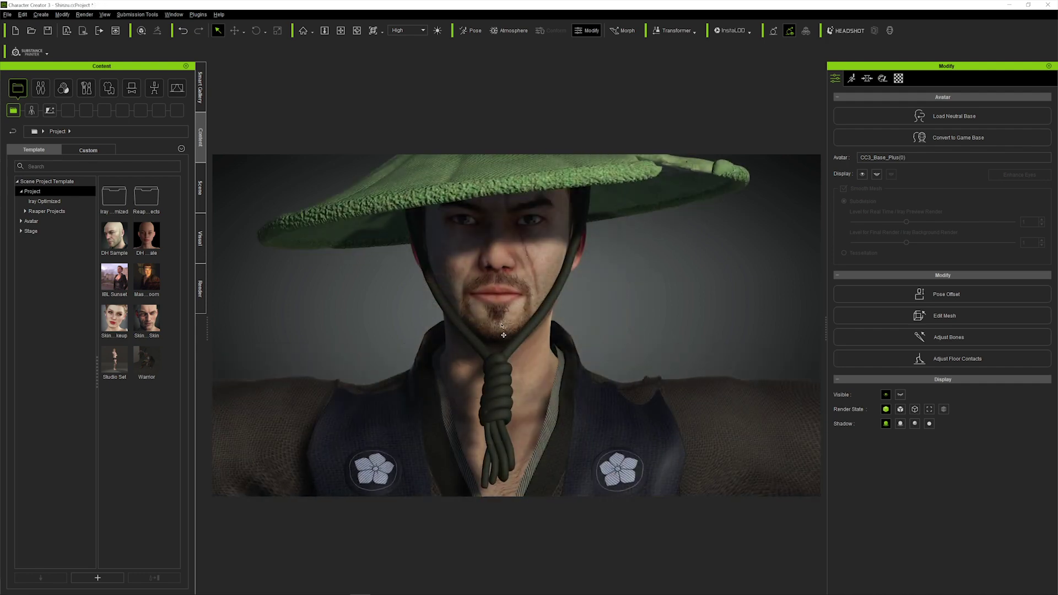
right_click_drag(518, 368, 539, 400)
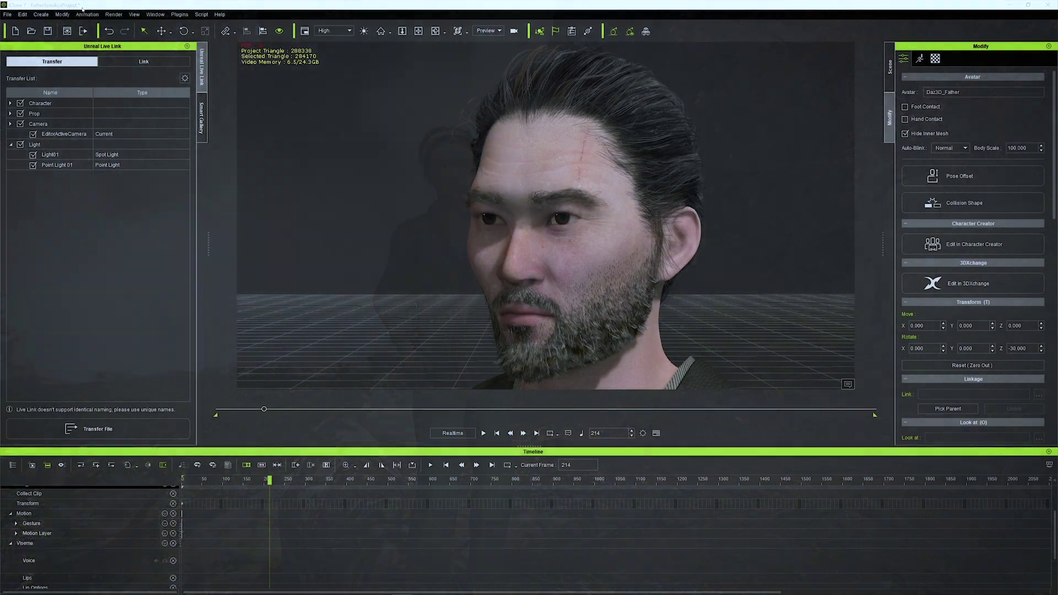
Start AccuLips, load the father's speech audio and generate its text transcript.
left_click(87, 14)
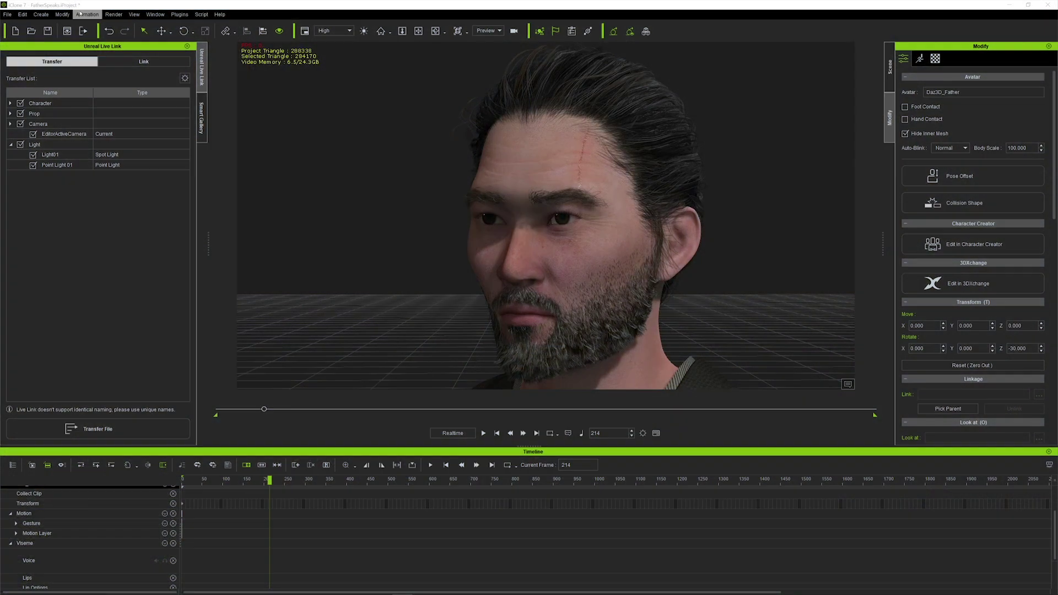
mouse_move(106, 27)
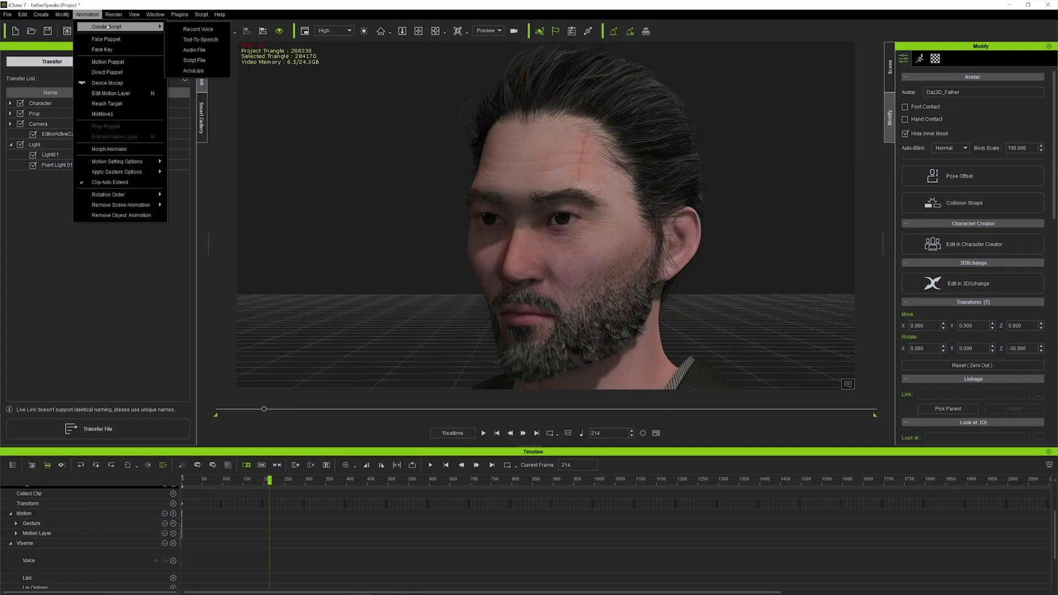
left_click(198, 71)
left_click(206, 175)
left_click(171, 237)
left_click(451, 429)
left_click(304, 291)
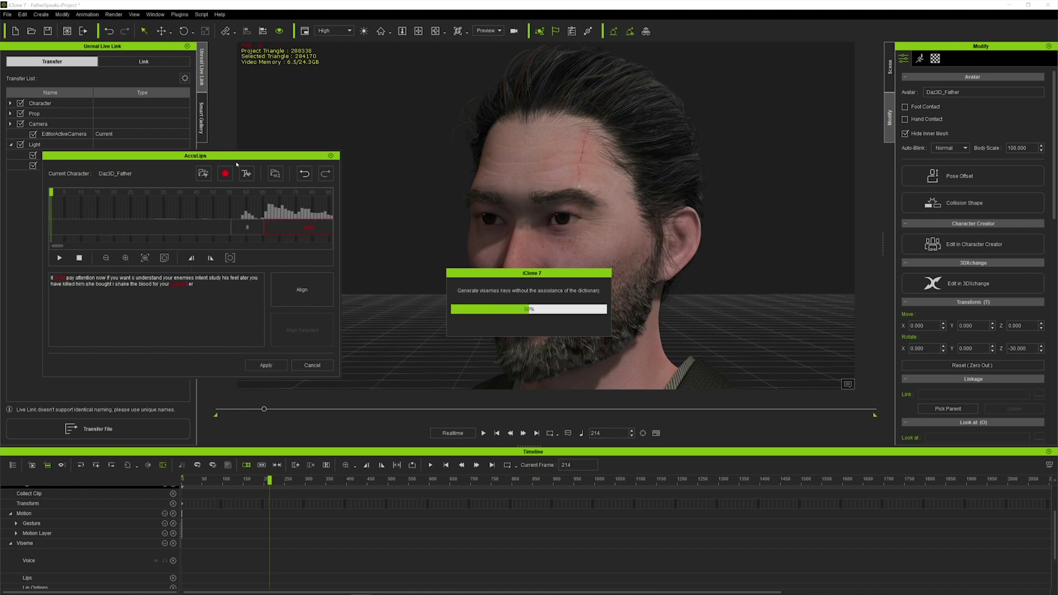
Replace the generated transcript with the corrected, punctuated text and preview the audio.
left_click_drag(237, 157, 288, 174)
key("ctrl+a")
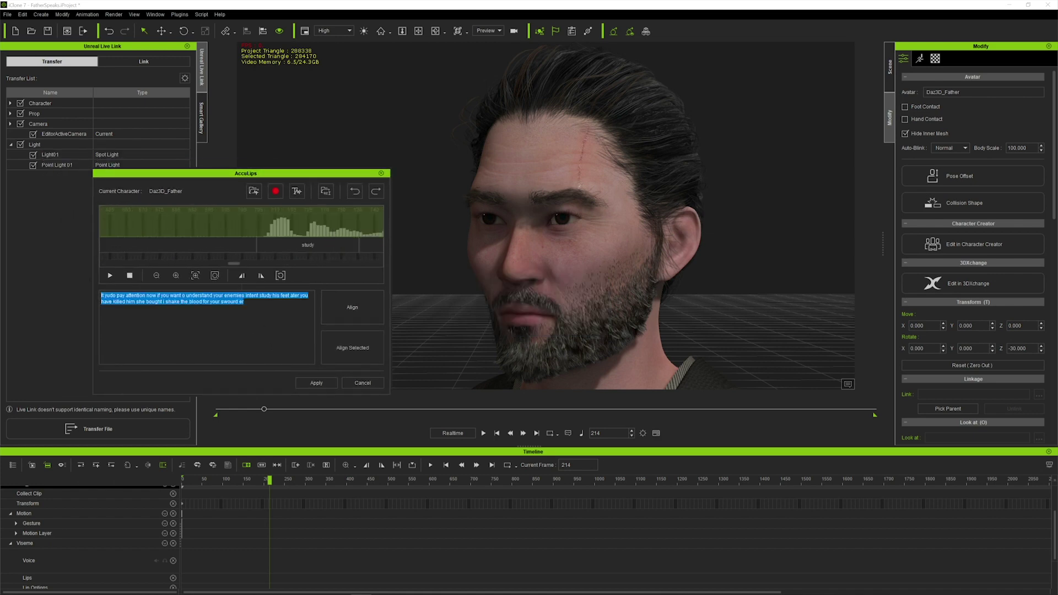
type("Ichiro pay attention. Now if you want to understand your enemies intent, study his feet. After you have killed him, Chiburi. Shake the blood from your sword.")
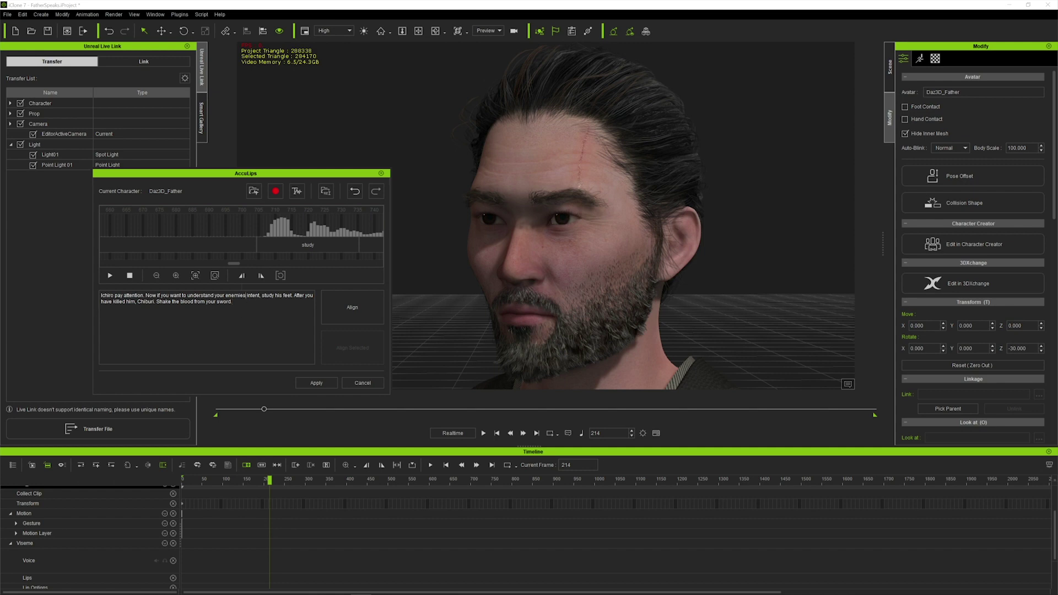
left_click(254, 209)
Align and apply the visemes to the father's Viseme track, then bring up the clip's options.
left_click(349, 313)
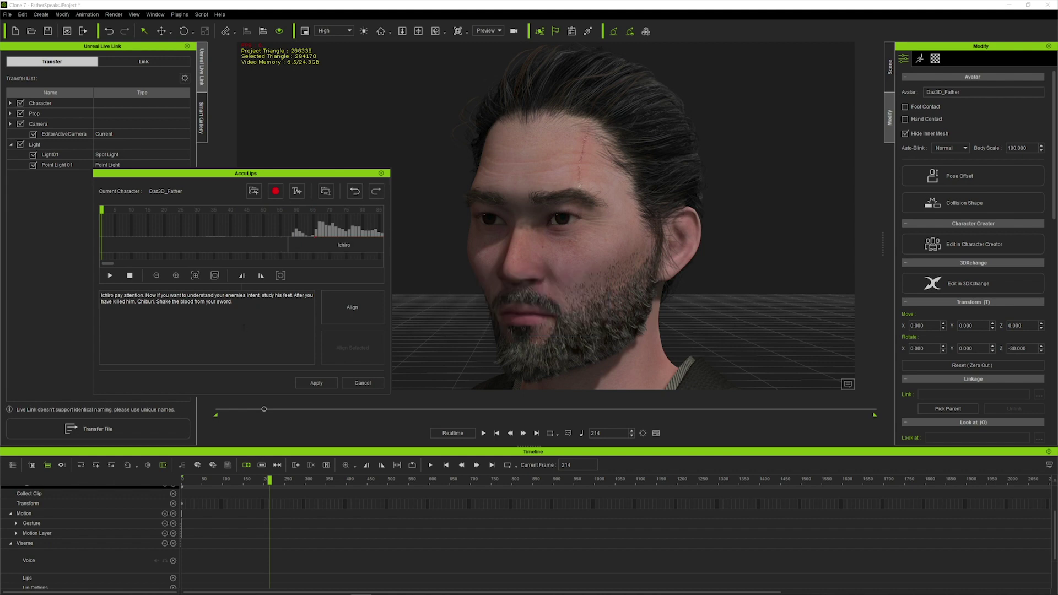
left_click(316, 383)
right_click(281, 500)
left_click(317, 491)
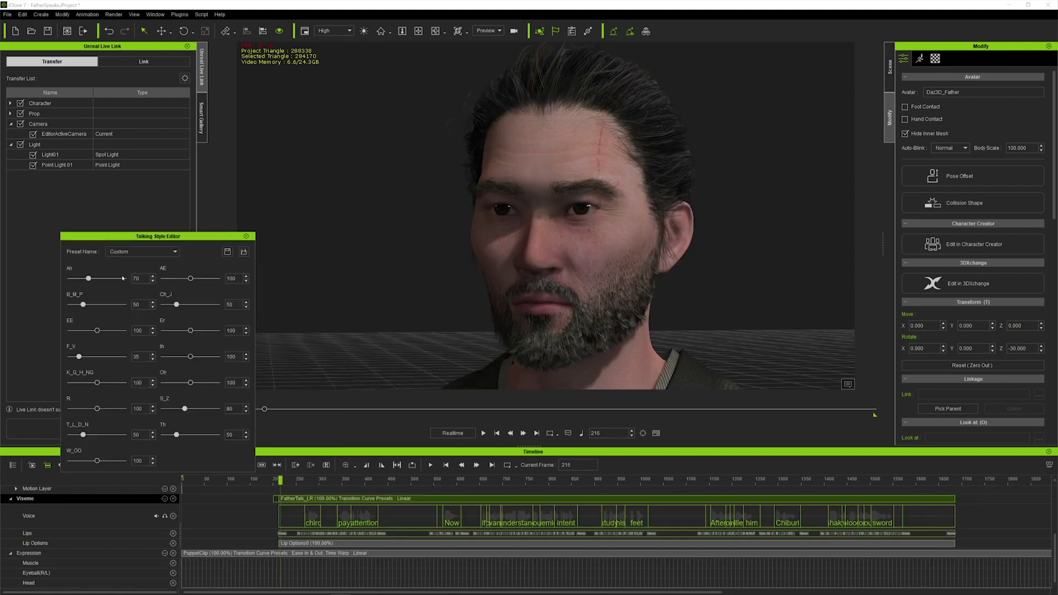
left_click_drag(145, 237, 134, 266)
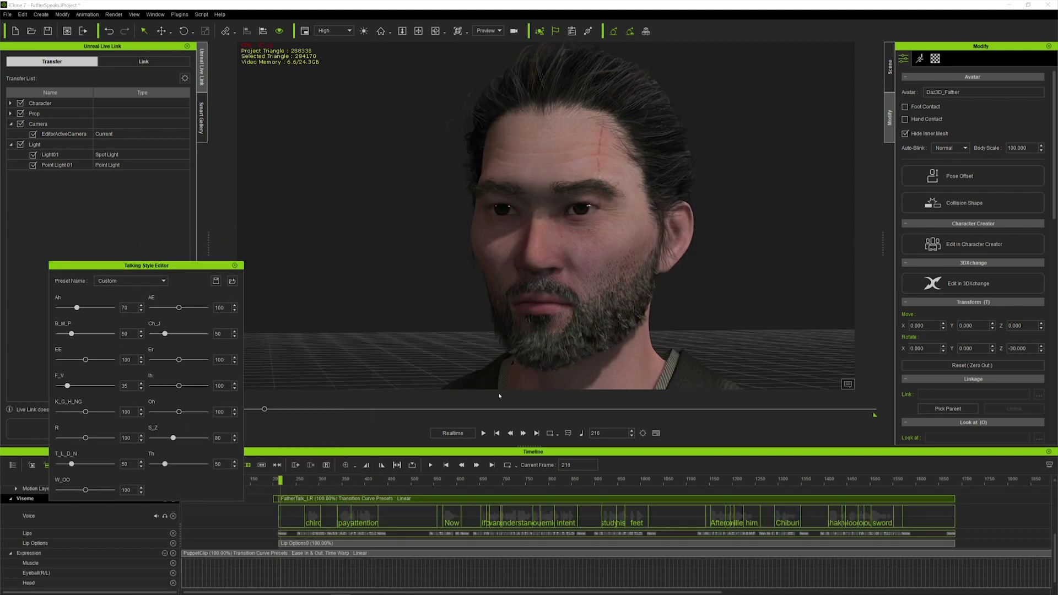
left_click(483, 433)
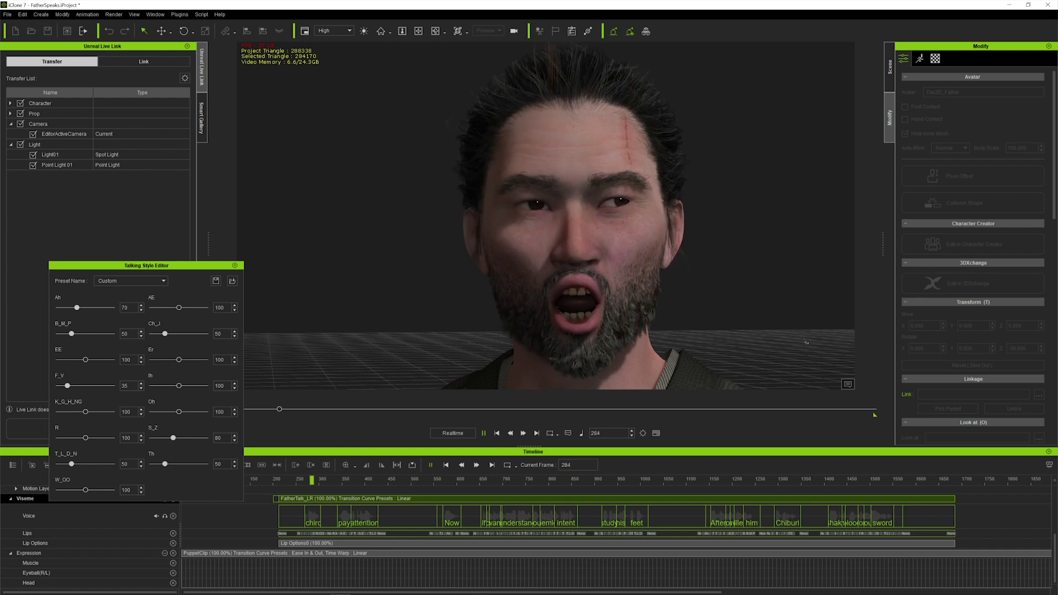